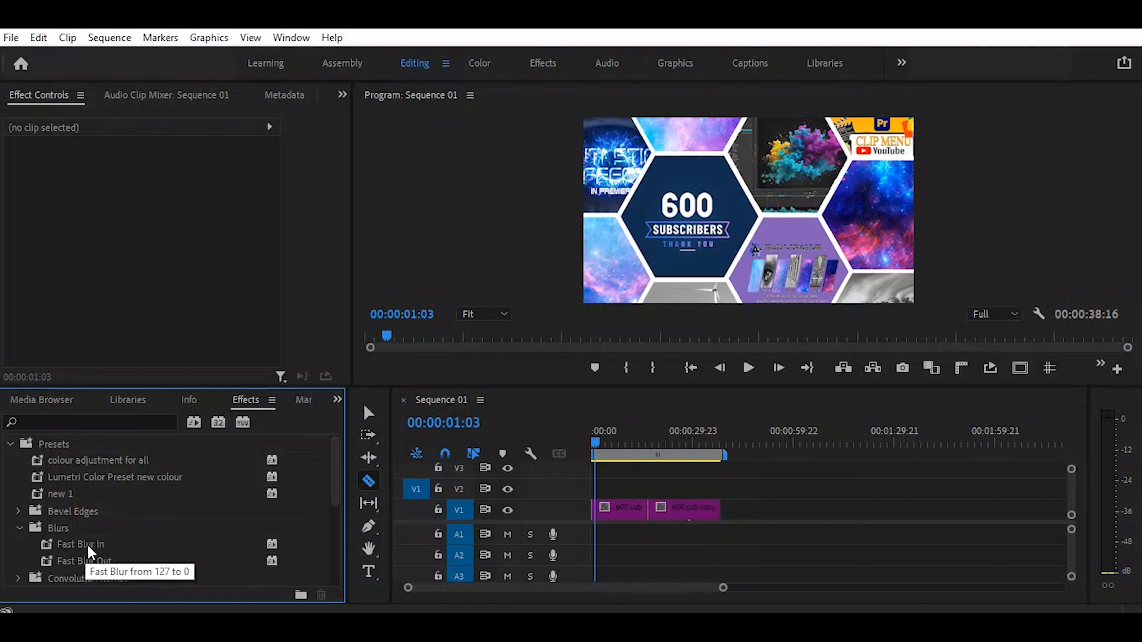
Apply the Fast Blur In preset to the first clip on V1 and Fast Blur Out to the second clip
left_click(70, 541)
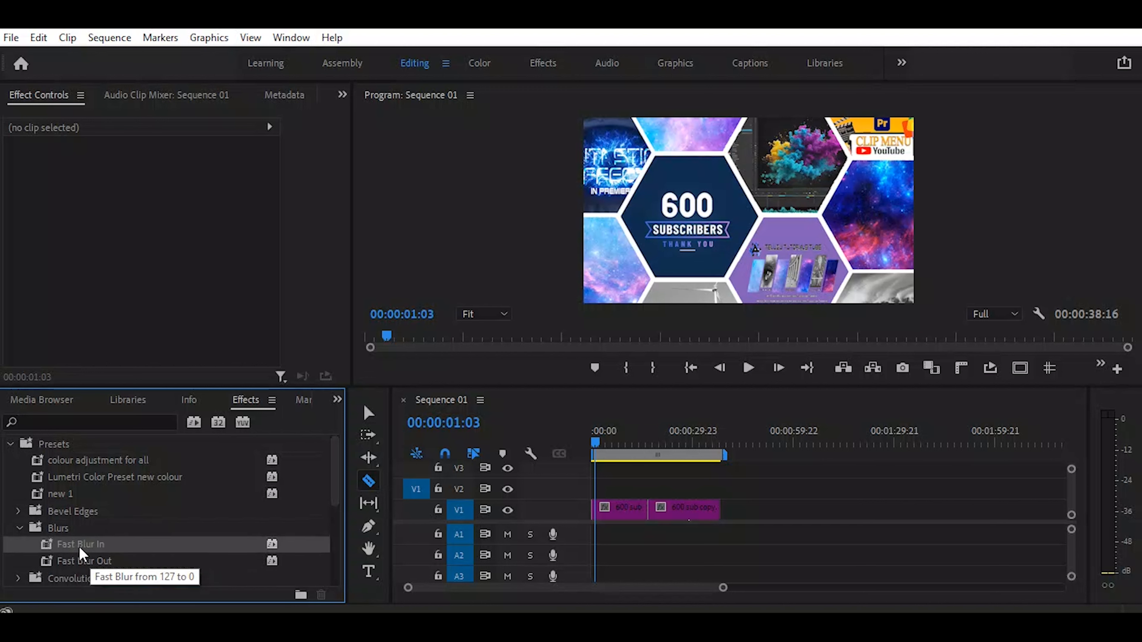
left_click_drag(76, 544, 617, 512)
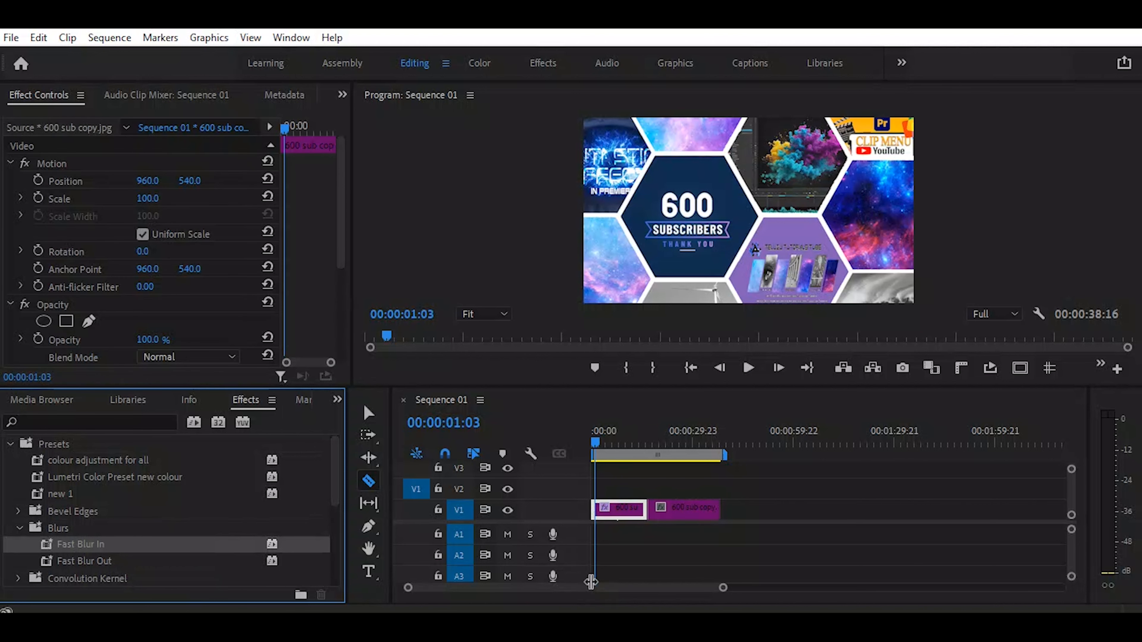
left_click(85, 561)
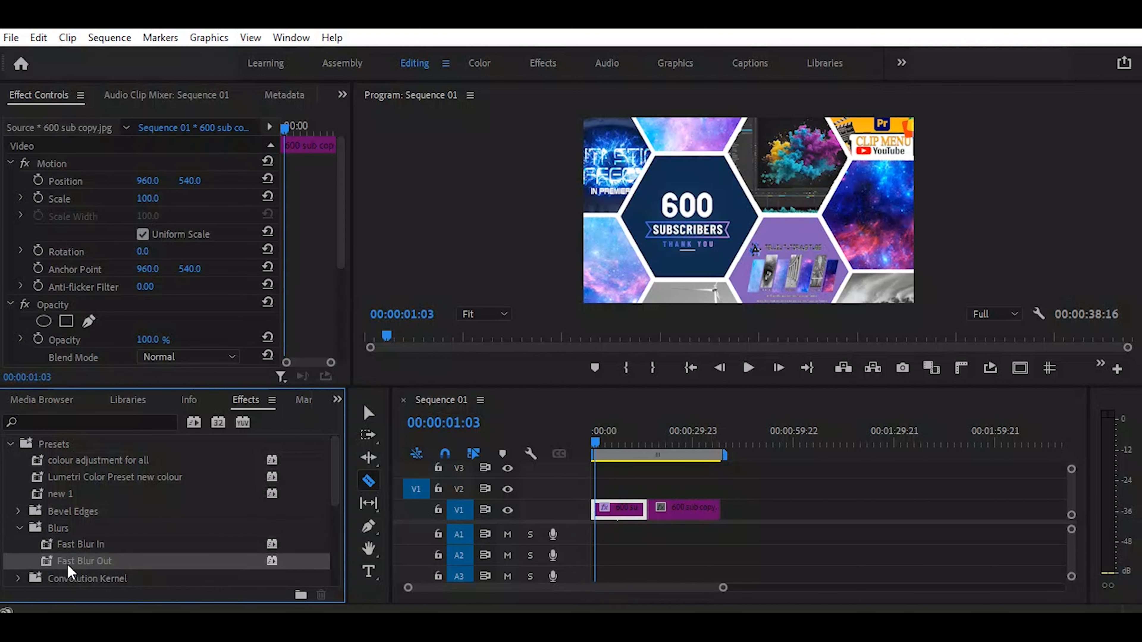
left_click_drag(69, 572, 696, 511)
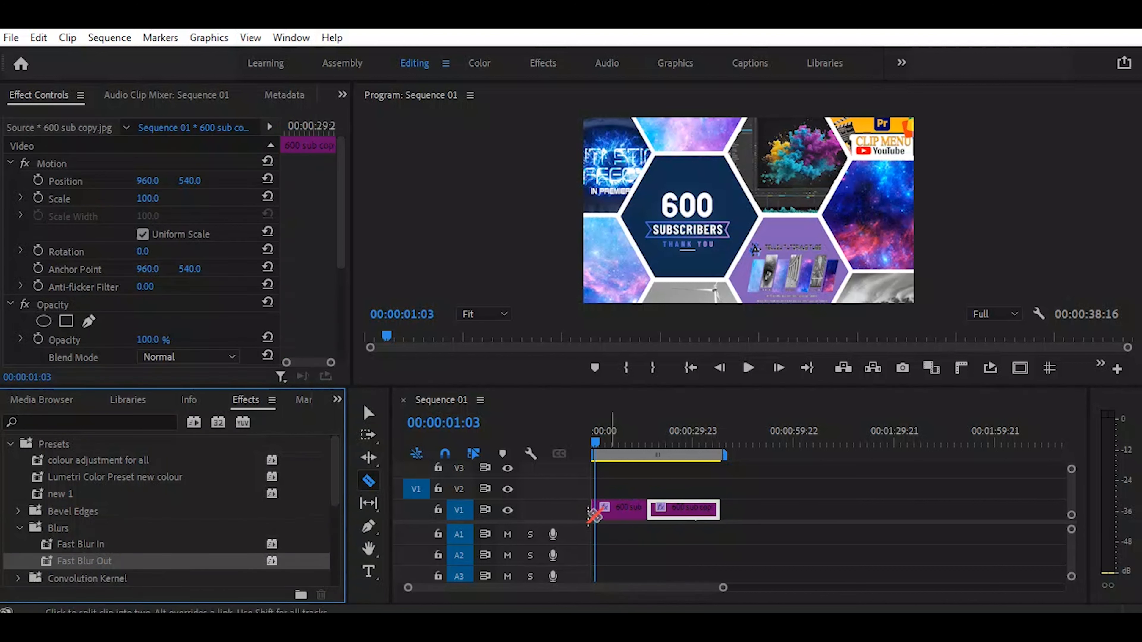
Set the first clip's Fast Blur In Blurriness to 70 at 00:00:01:03
key("v")
left_click(630, 508)
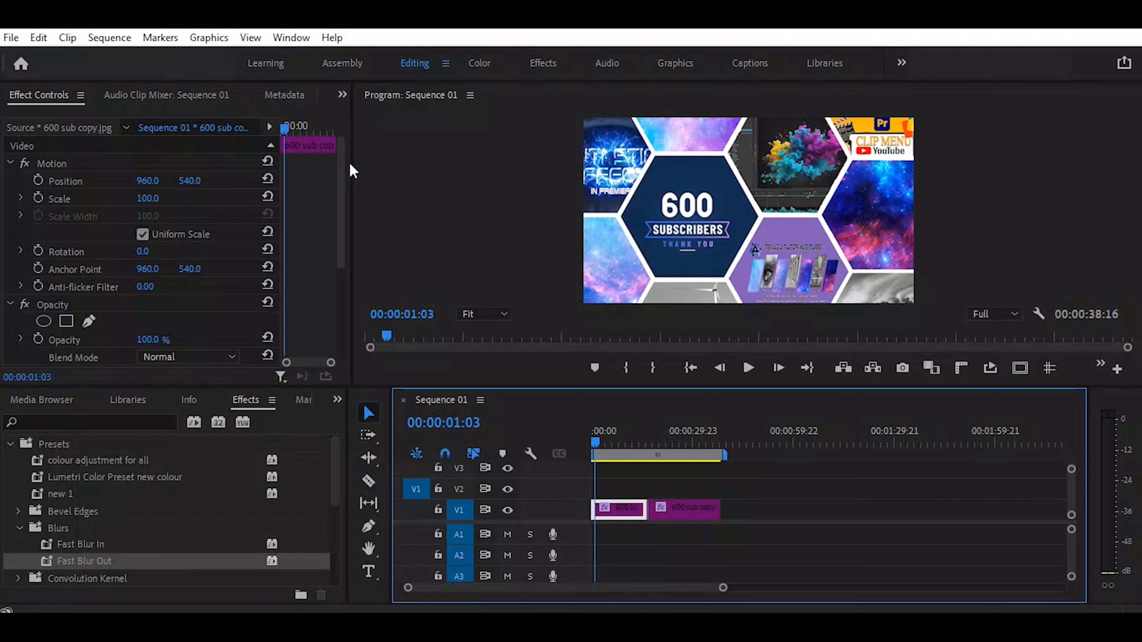
left_click_drag(342, 168, 352, 298)
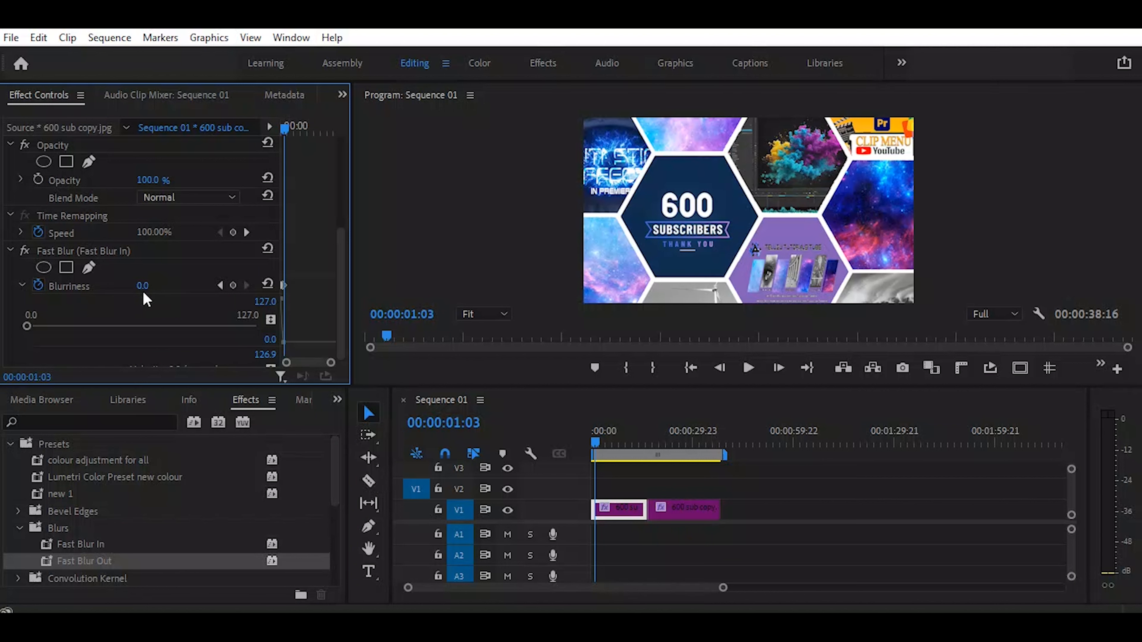
left_click_drag(142, 286, 174, 285)
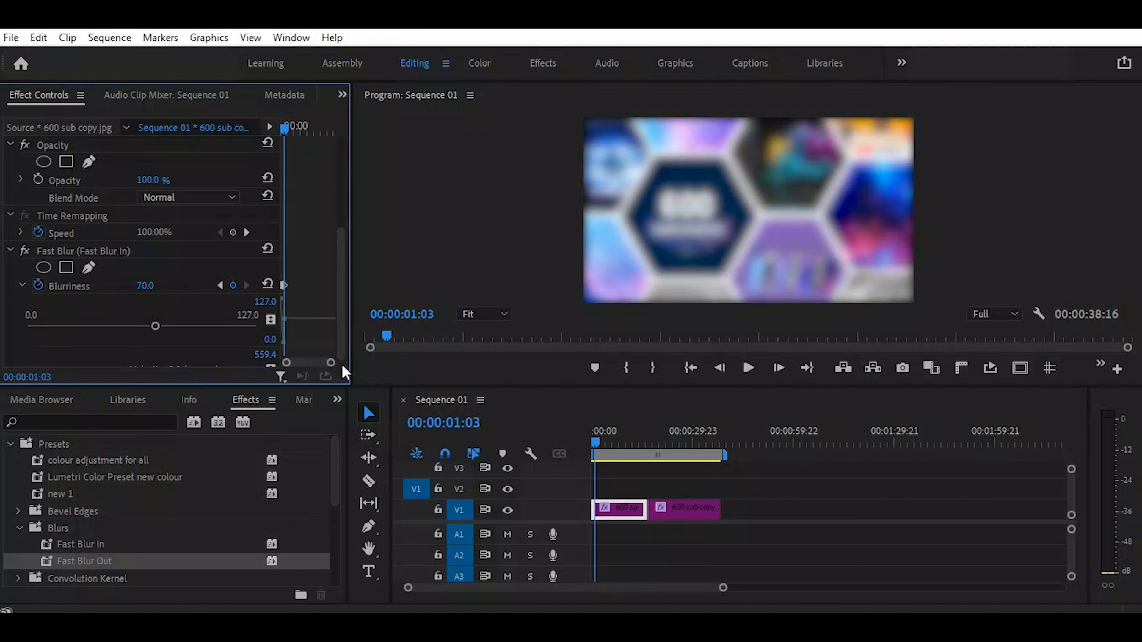
Try Horizontal blur dimensions on the first clip's Fast Blur In and settle on Vertical
left_click_drag(245, 387, 235, 442)
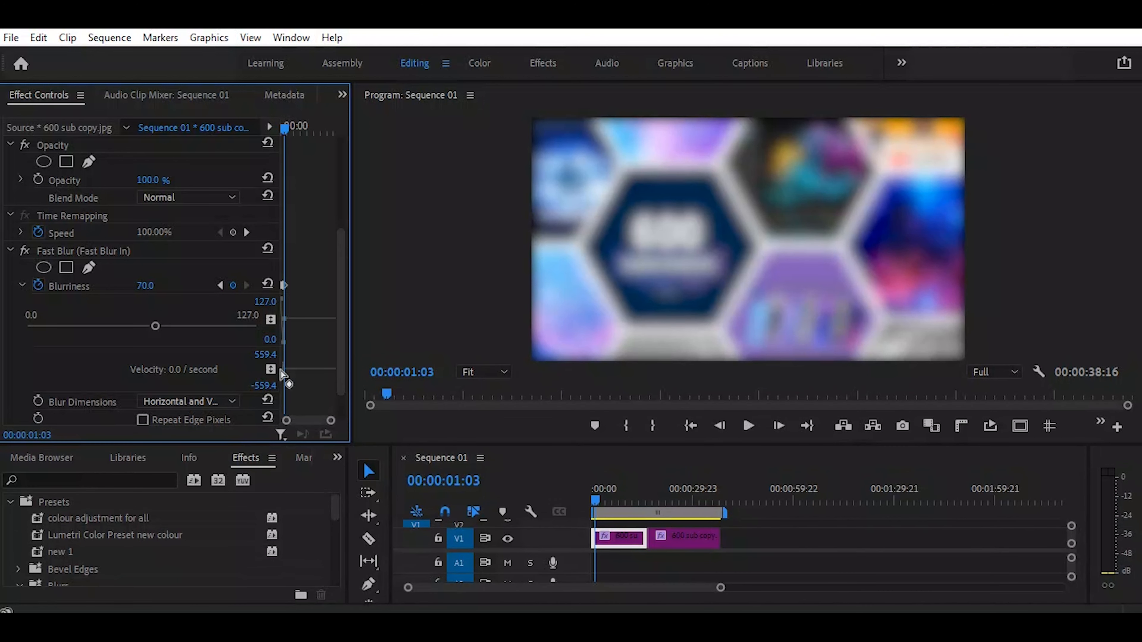
left_click_drag(344, 281, 334, 377)
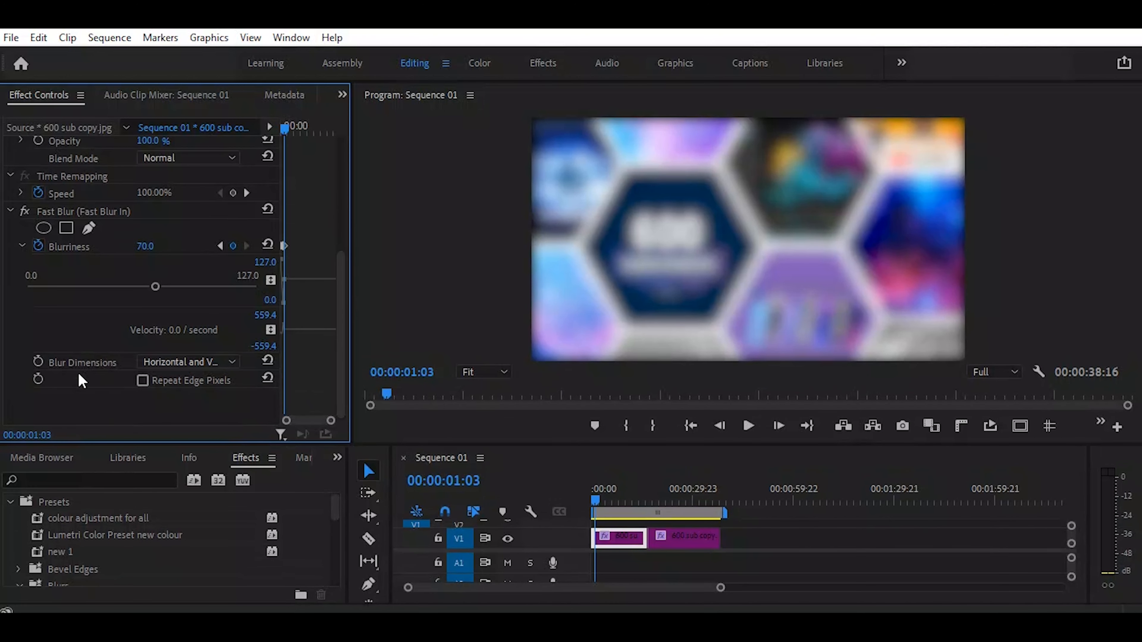
left_click(234, 363)
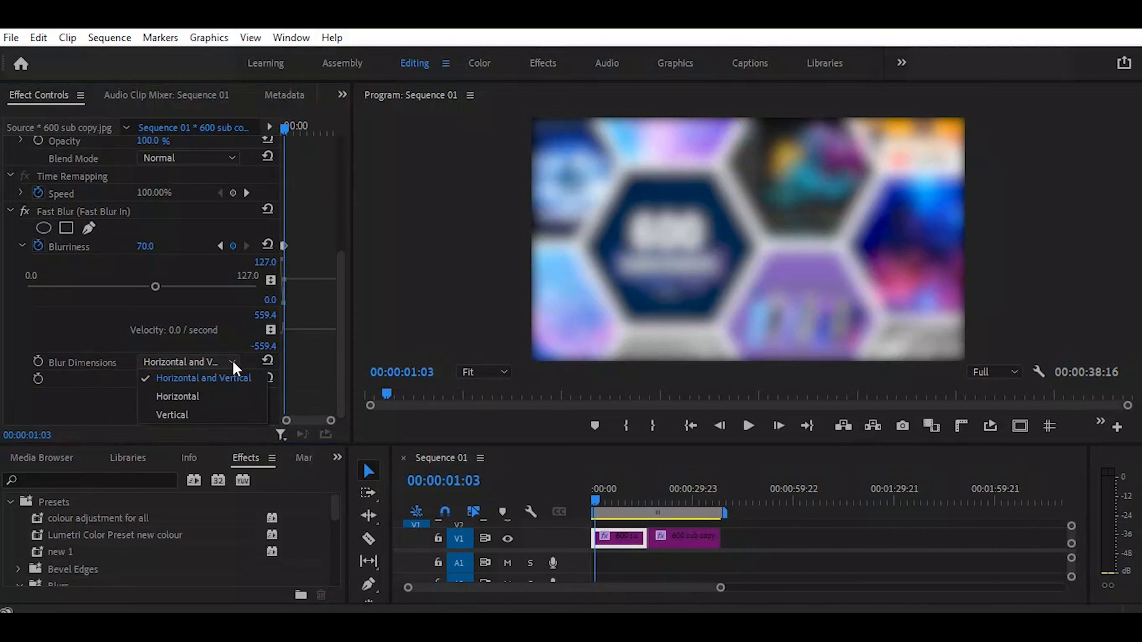
left_click(222, 397)
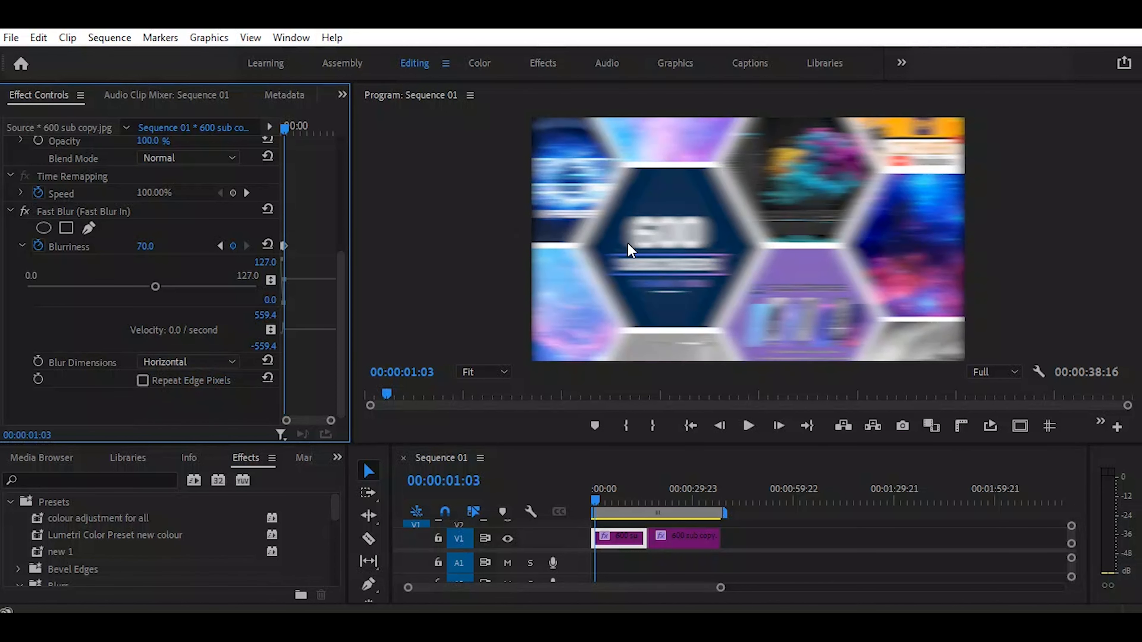
left_click(234, 365)
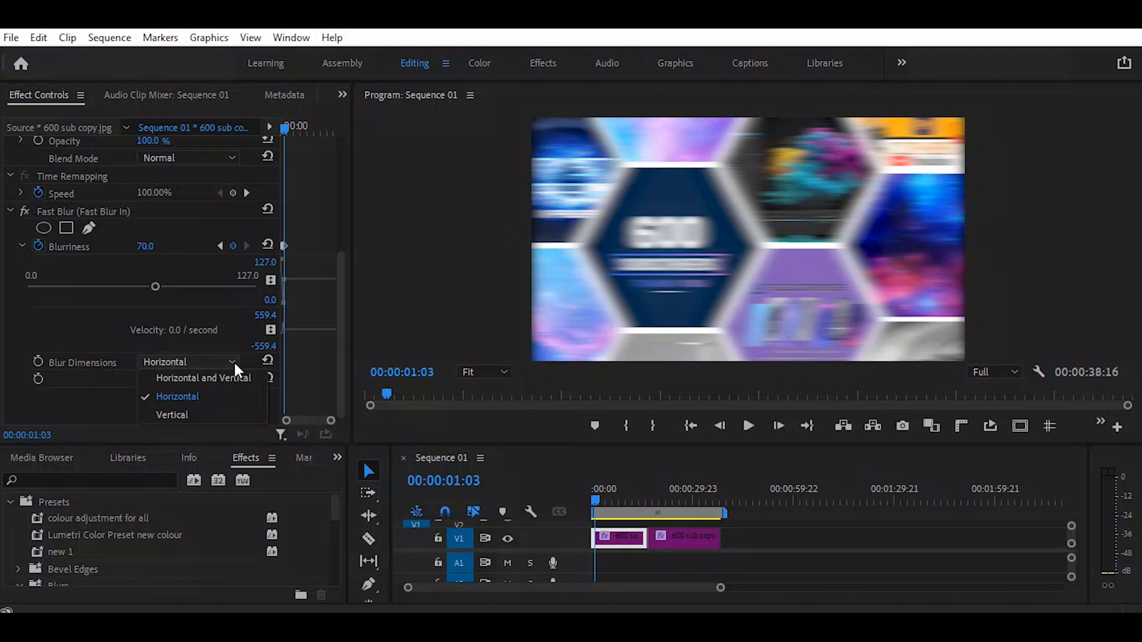
left_click(206, 414)
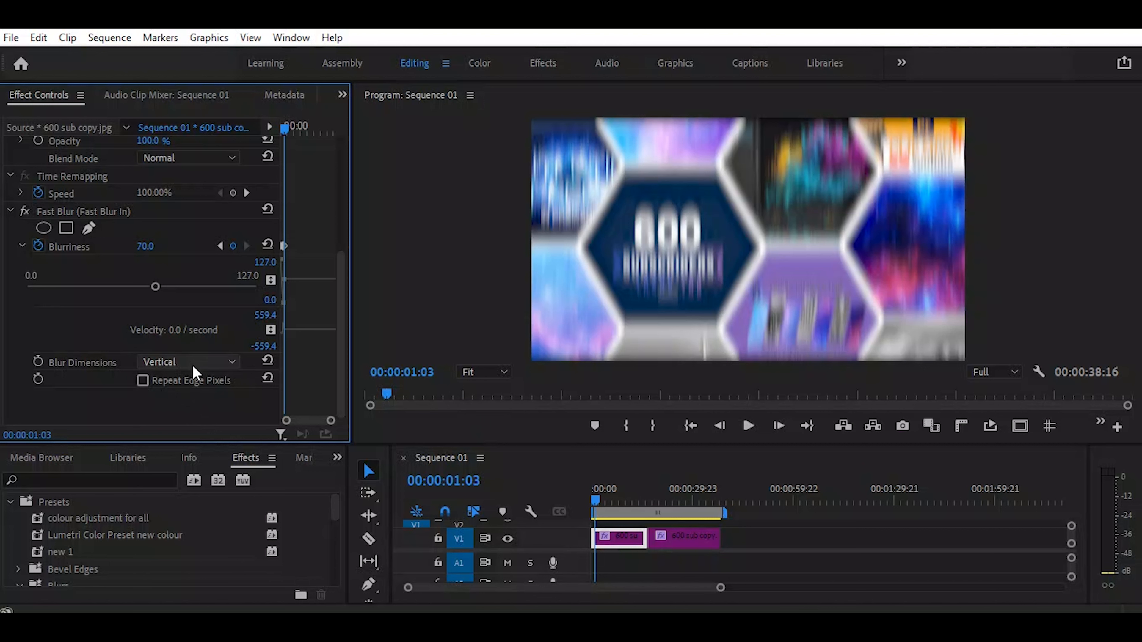
Toggle Repeat Edge Pixels on and off for the first clip's blur to compare the frame edges, leaving it off
left_click(142, 381)
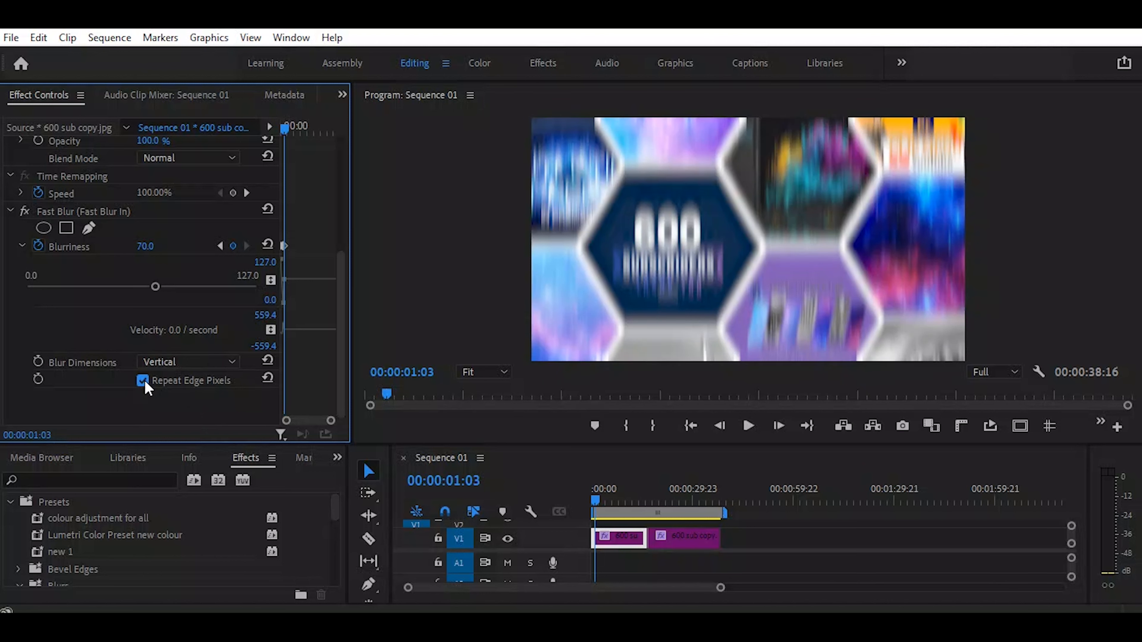
left_click(142, 381)
left_click(143, 381)
left_click(142, 382)
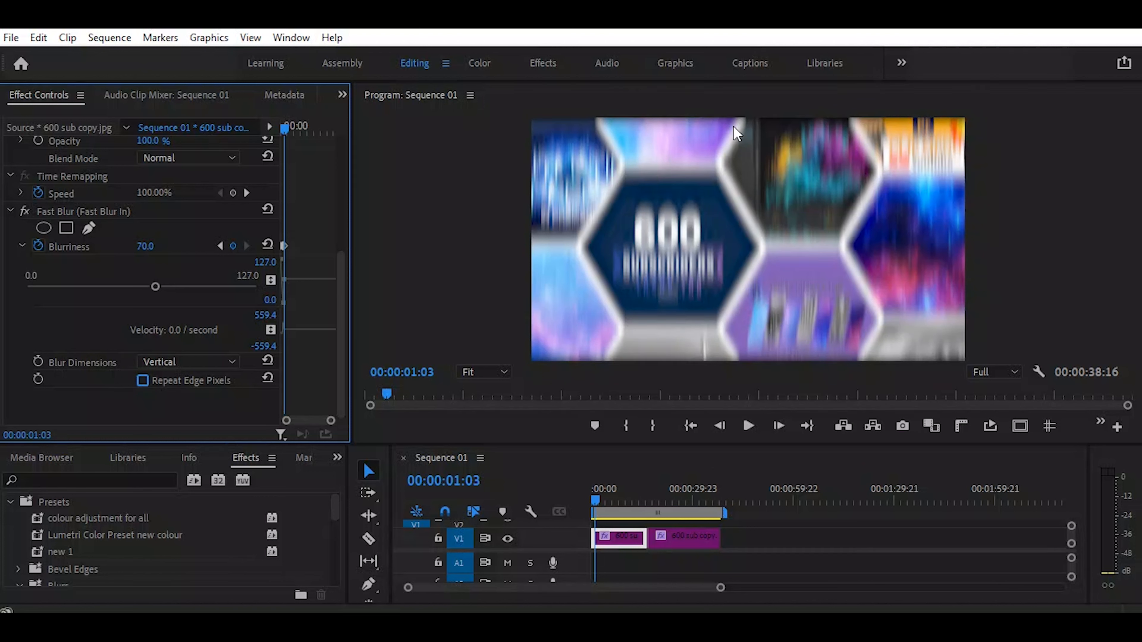
left_click(142, 382)
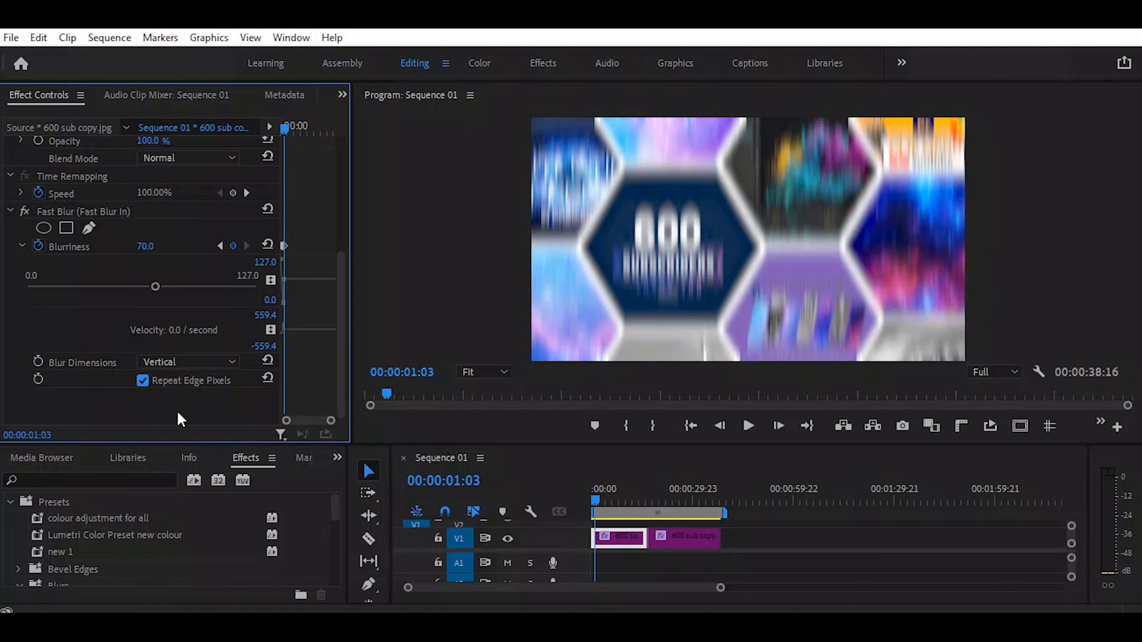
left_click(143, 381)
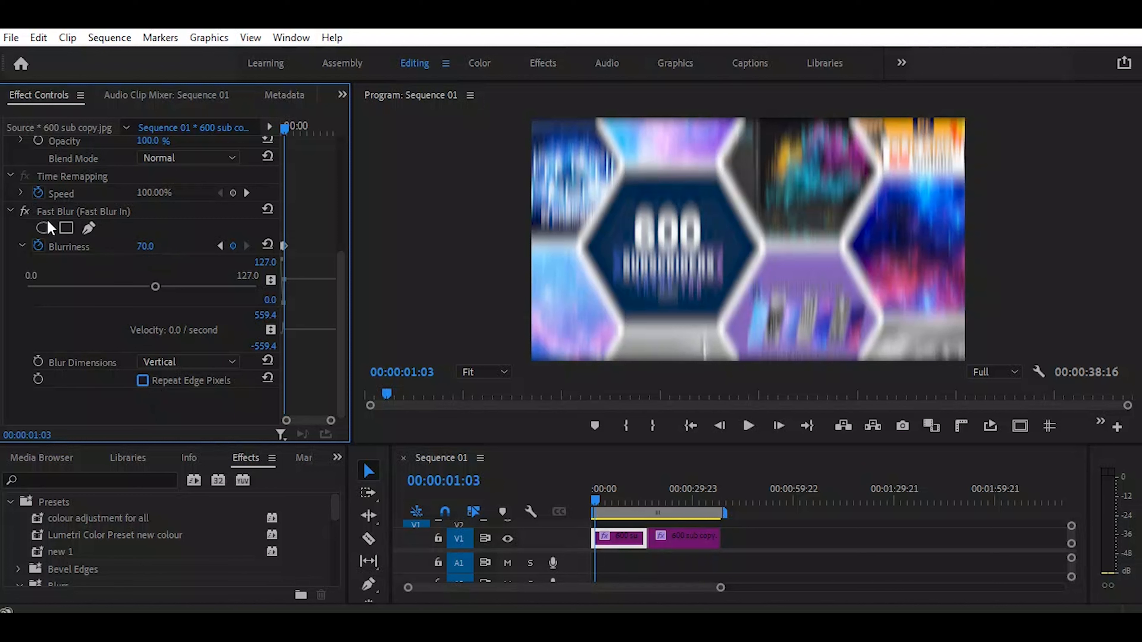
Draw a closed six-point pen mask on the first clip's Fast Blur around the "600 Subscribers" hexagon
left_click(88, 232)
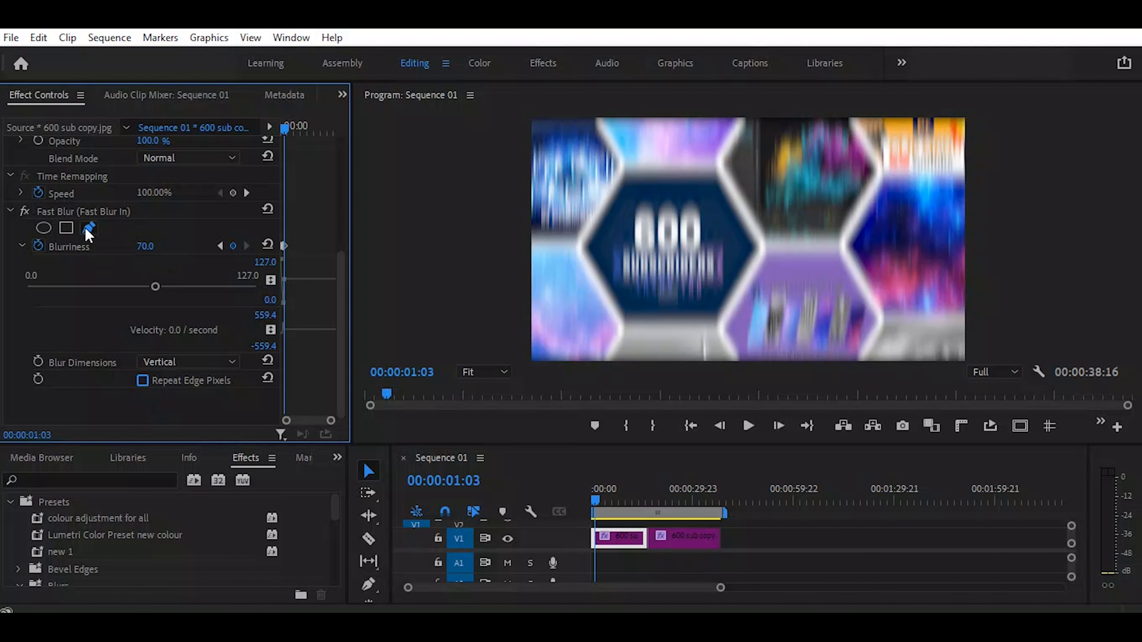
left_click(624, 170)
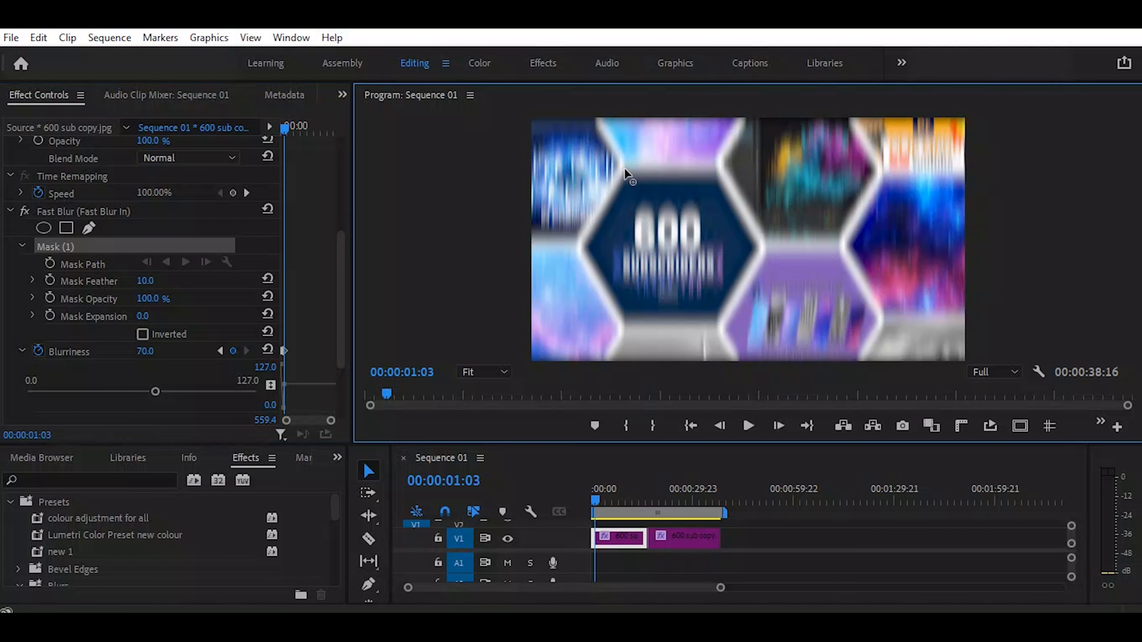
left_click(717, 171)
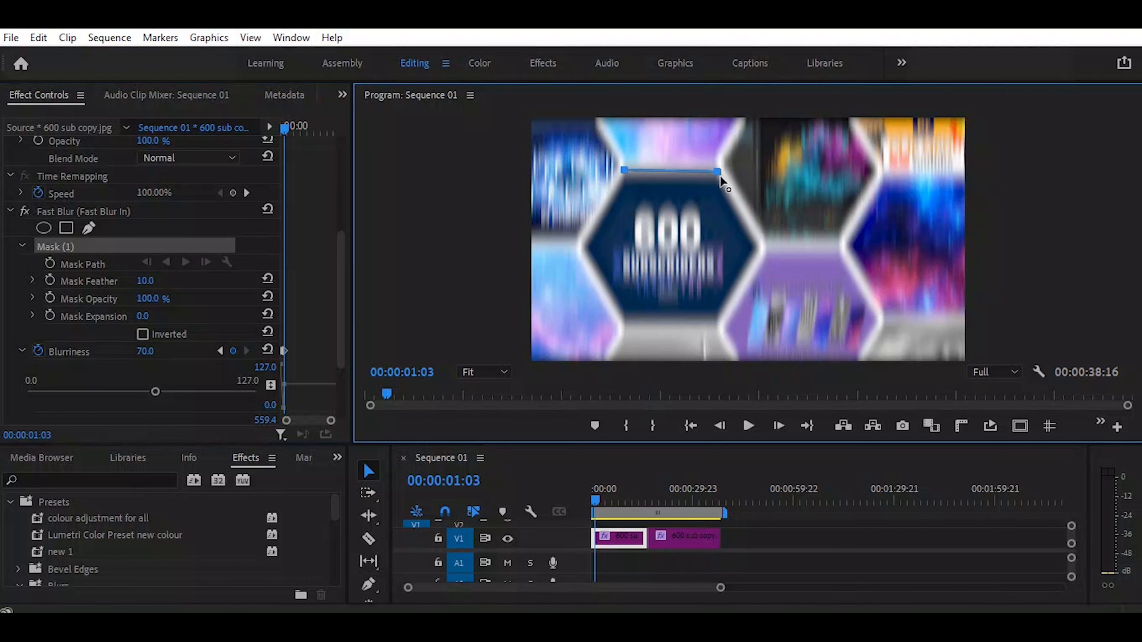
left_click(759, 246)
left_click(717, 323)
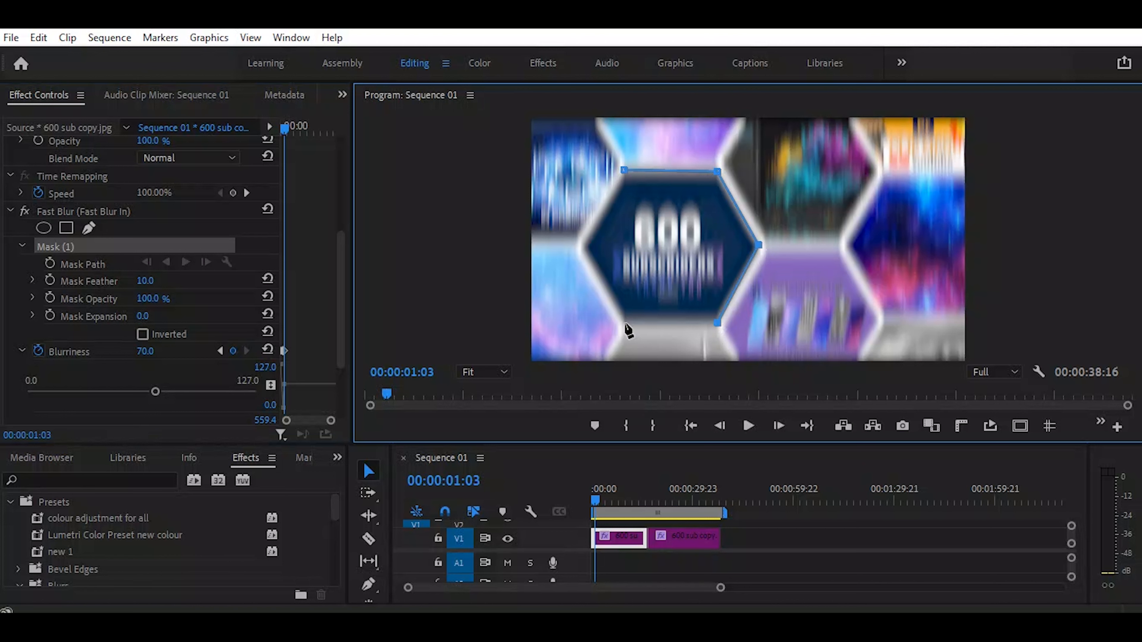
left_click(624, 323)
left_click(581, 247)
left_click(624, 171)
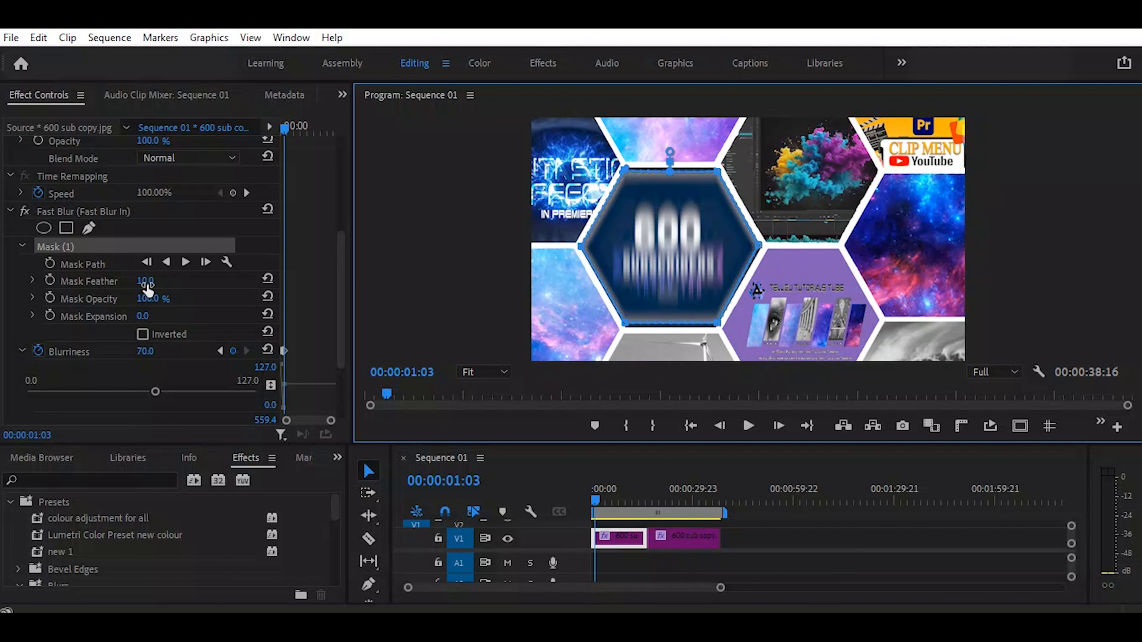
Set the hexagon mask's feather to 68 and opacity to 88%, and invert the mask
left_click_drag(147, 283, 174, 283)
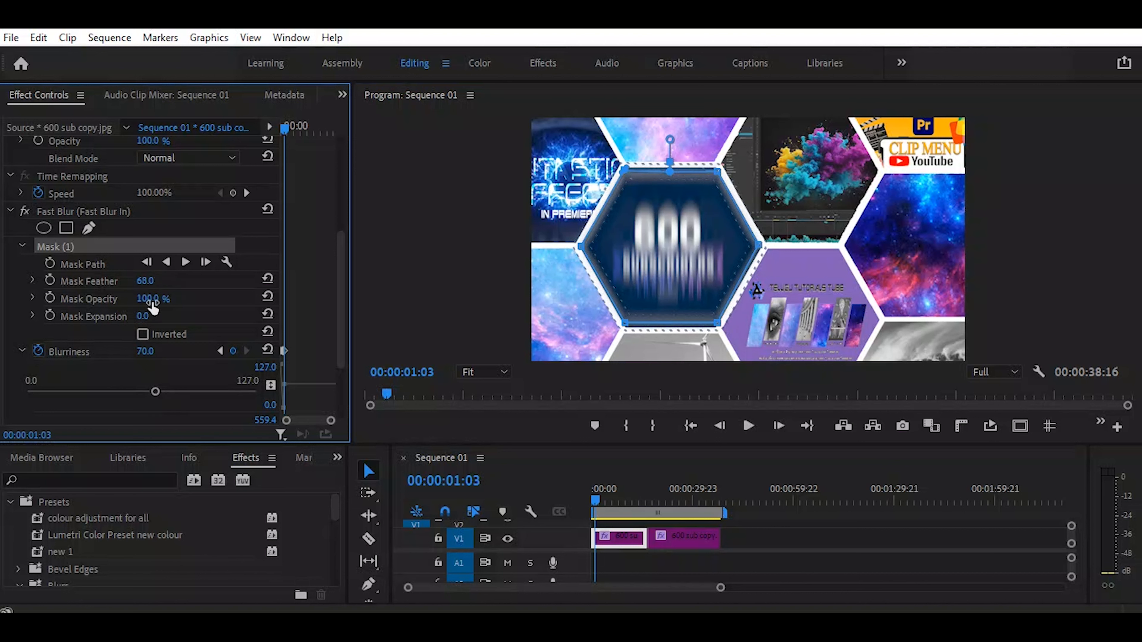
mouse_move(149, 300)
left_mouse_down()
mouse_move(130, 300)
mouse_move(139, 301)
left_mouse_up()
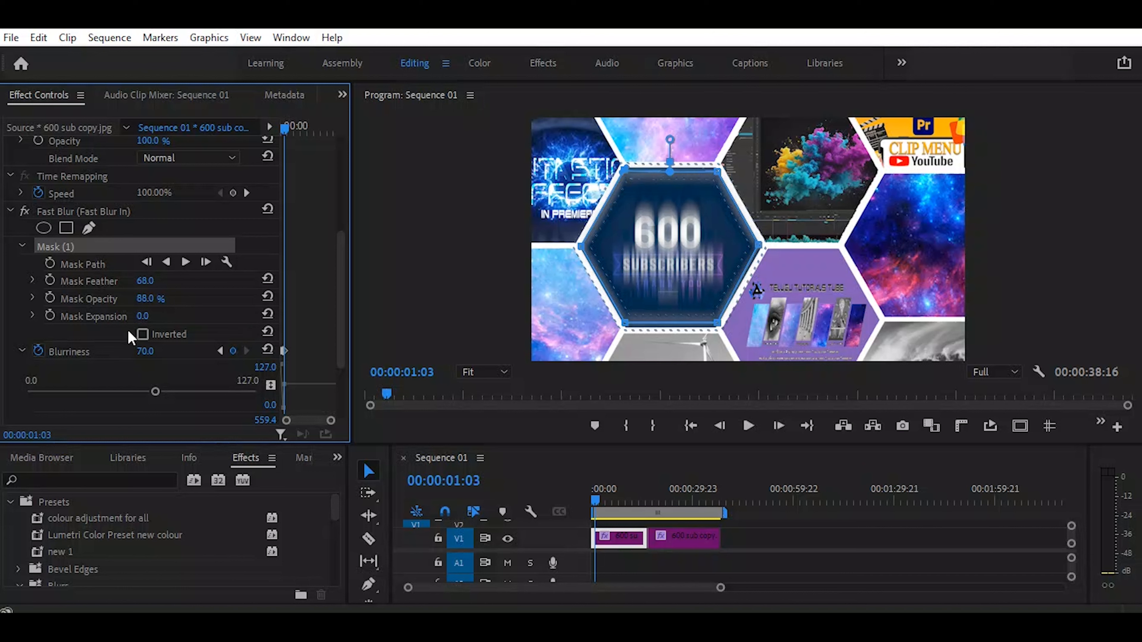
left_click(144, 337)
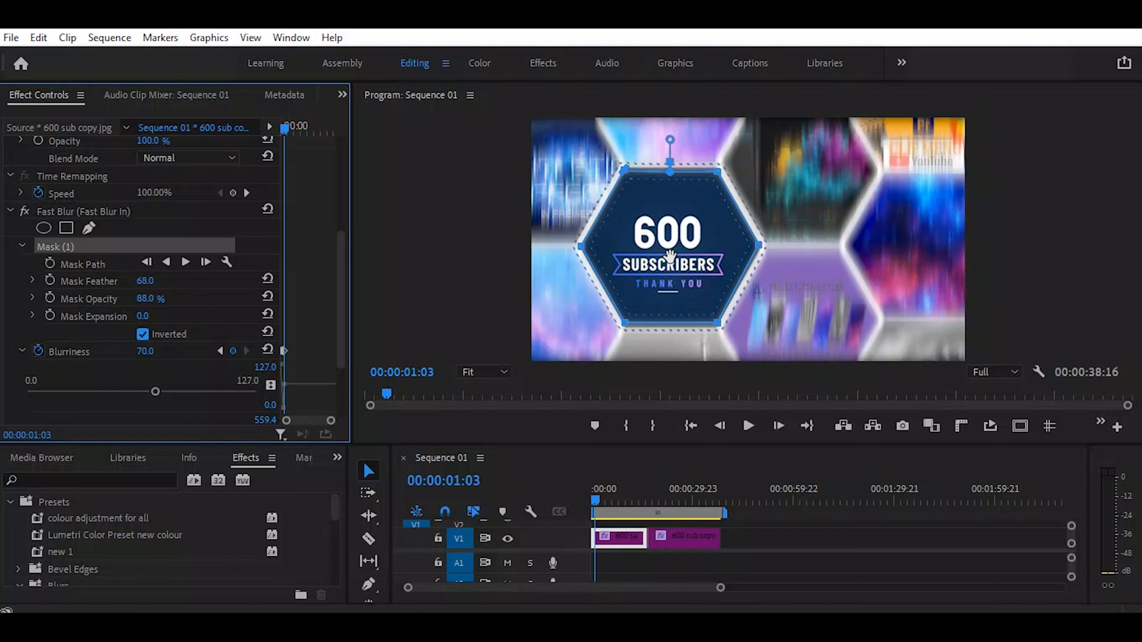
mouse_move(339, 312)
left_mouse_down()
mouse_move(334, 388)
mouse_move(341, 314)
left_mouse_up()
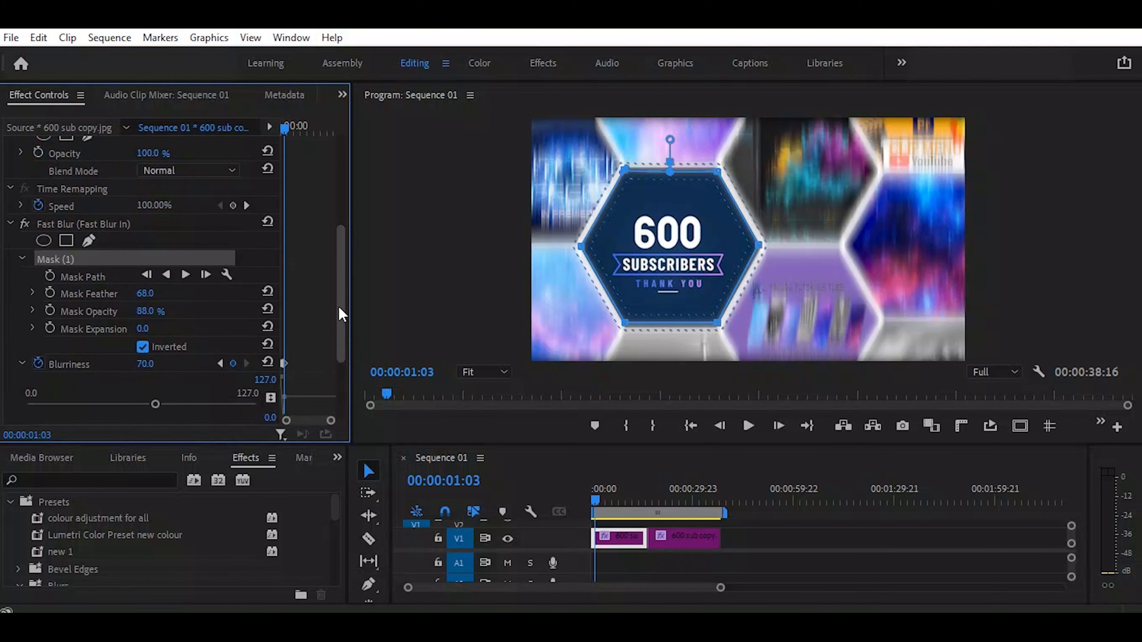
Set the second clip's Fast Blur Out Blurriness to 67 at 00:00:28:17
left_click(686, 547)
left_click(688, 499)
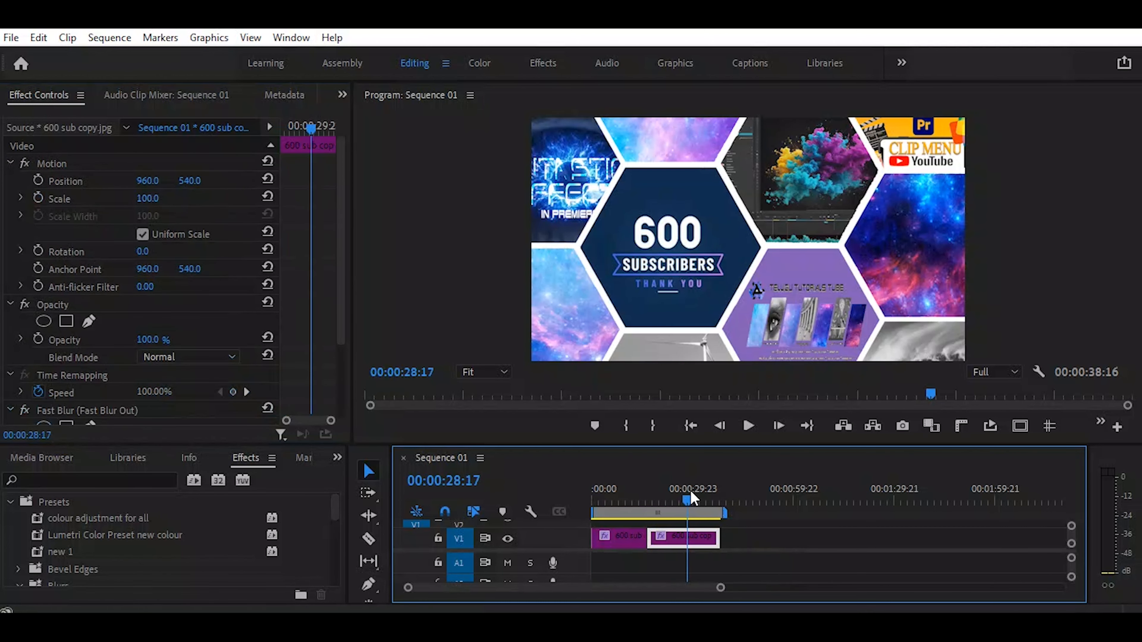
left_click_drag(342, 235, 337, 343)
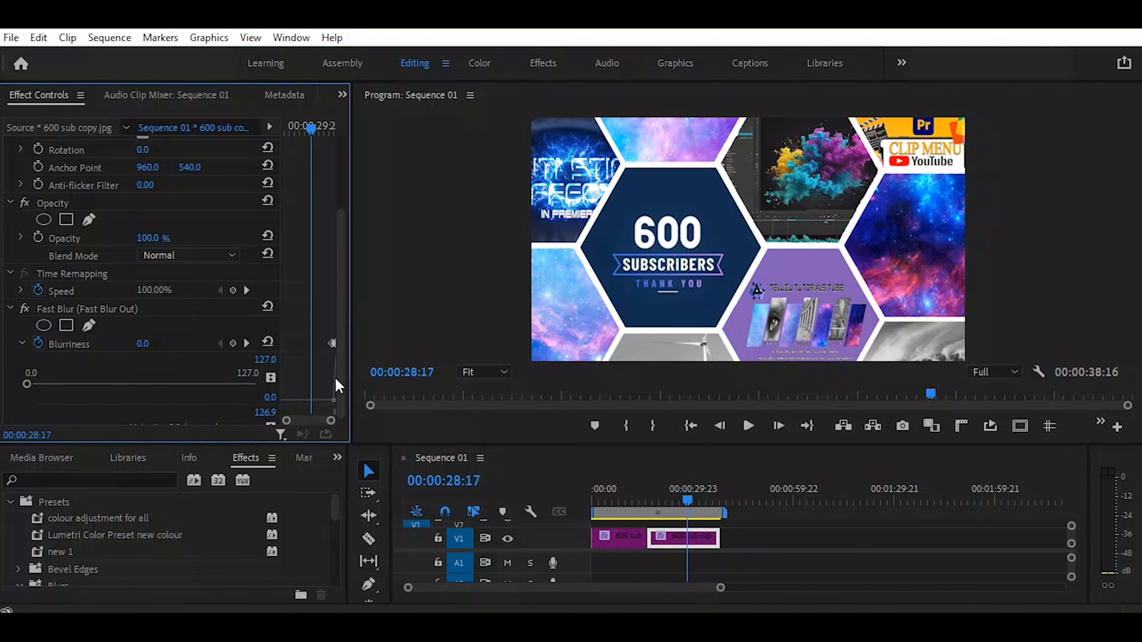
left_click_drag(339, 398, 320, 459)
left_click_drag(245, 444, 242, 490)
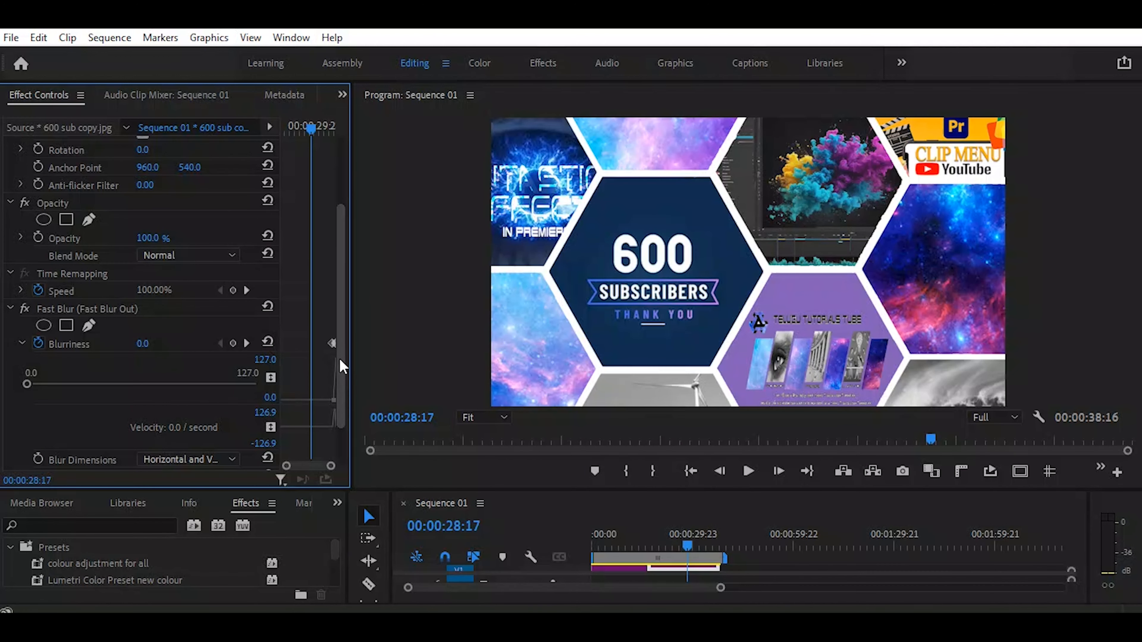
left_click_drag(340, 360, 344, 426)
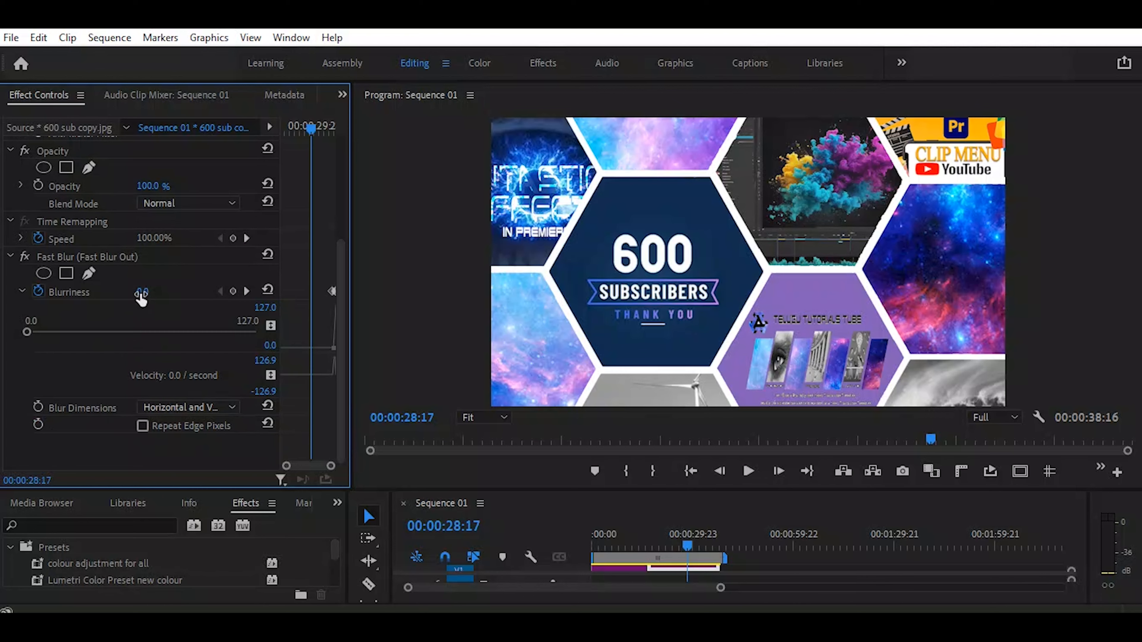
left_click_drag(142, 291, 172, 291)
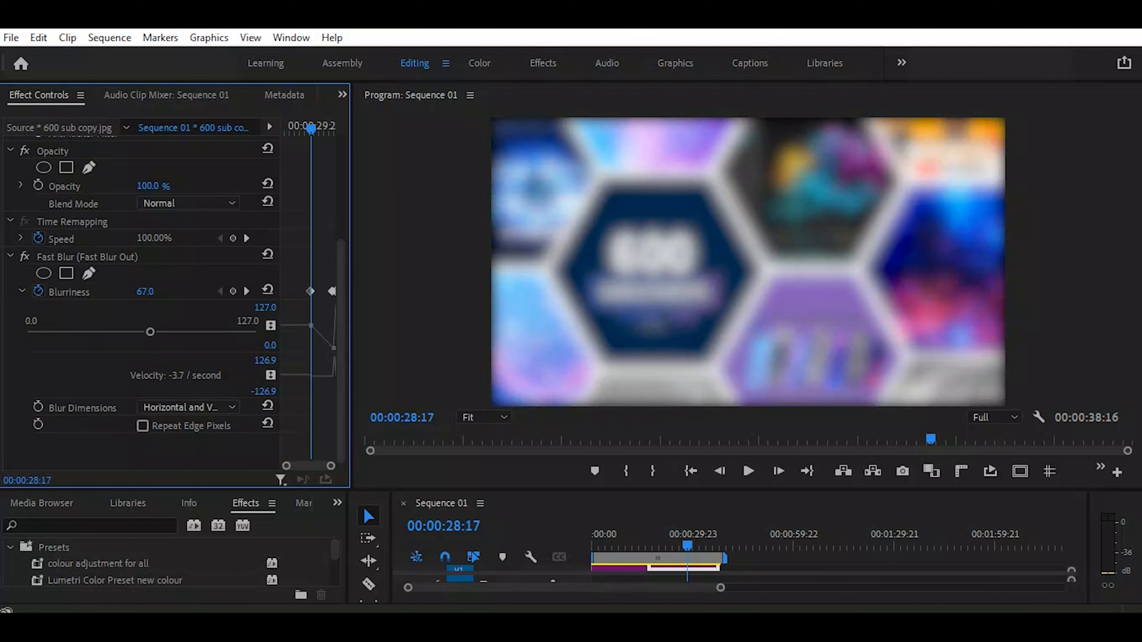
Try Horizontal blur dimensions on the second clip's Fast Blur Out, settle on Vertical, and enable Repeat Edge Pixels
left_click(230, 408)
left_click(195, 444)
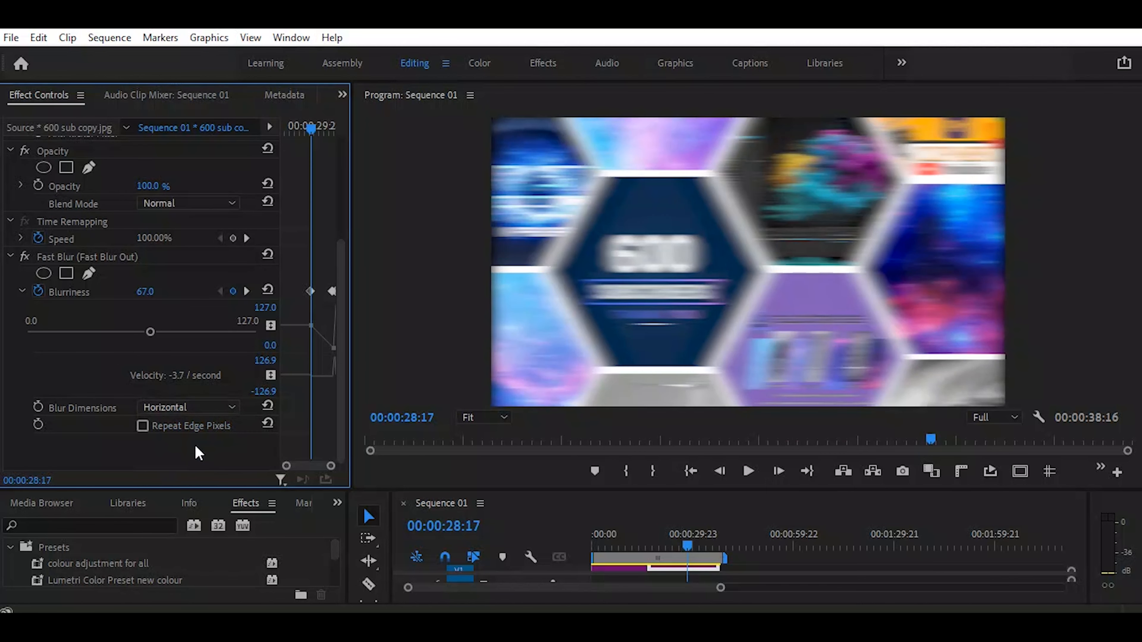
left_click(198, 407)
left_click(203, 459)
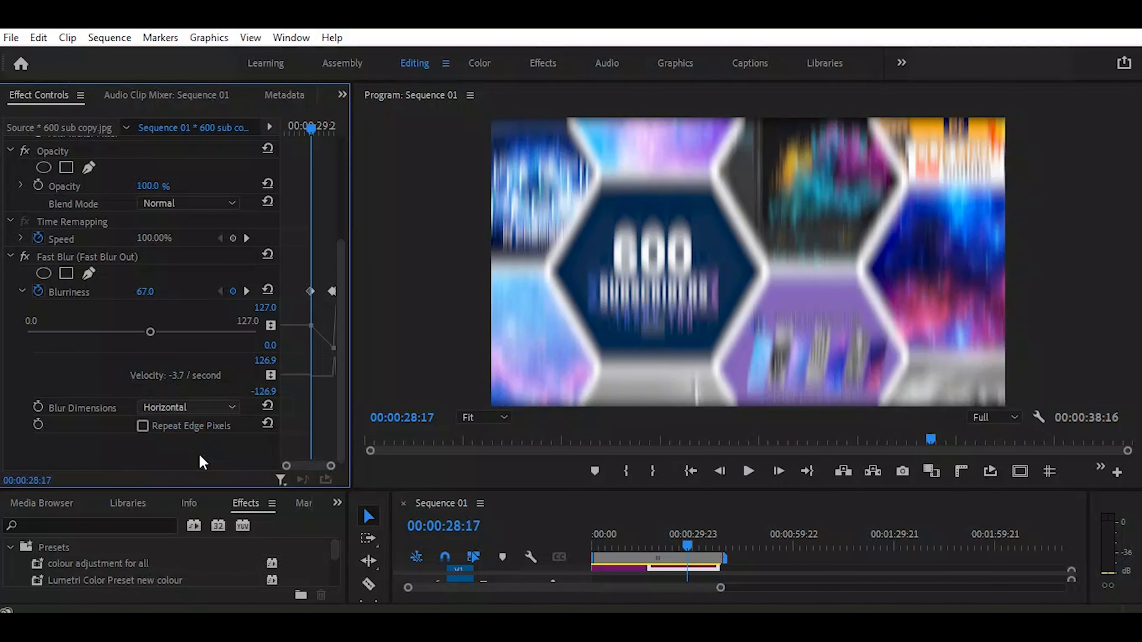
left_click(143, 426)
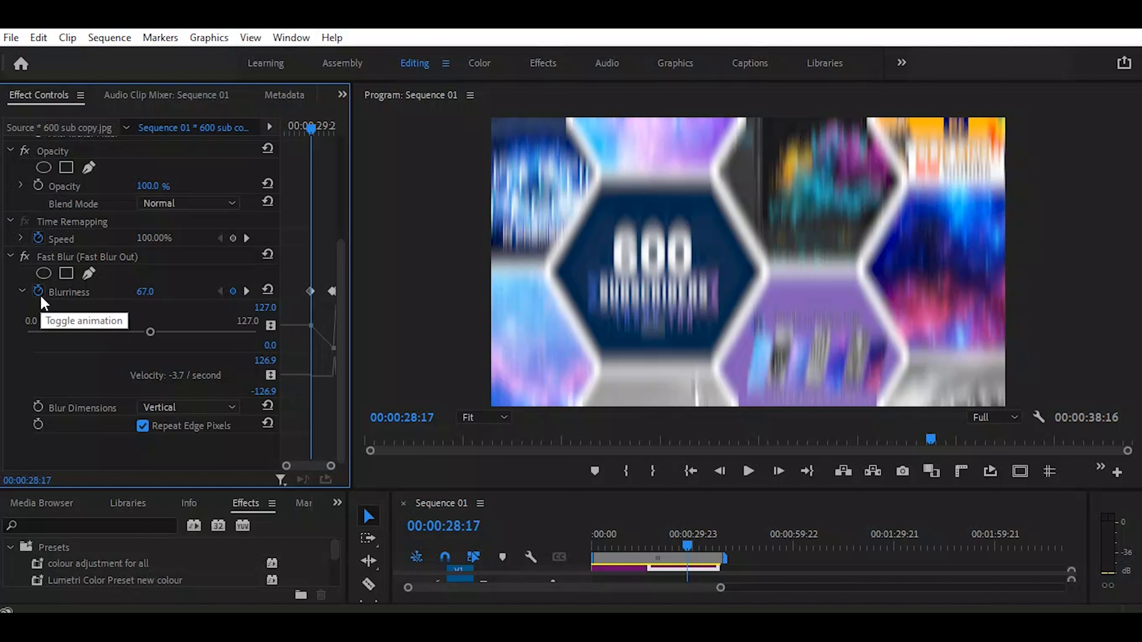
Add a Blurriness keyframe of 0 to the second clip's Fast Blur Out at 00:00:18:06
left_click(656, 546)
left_click_drag(656, 545, 652, 545)
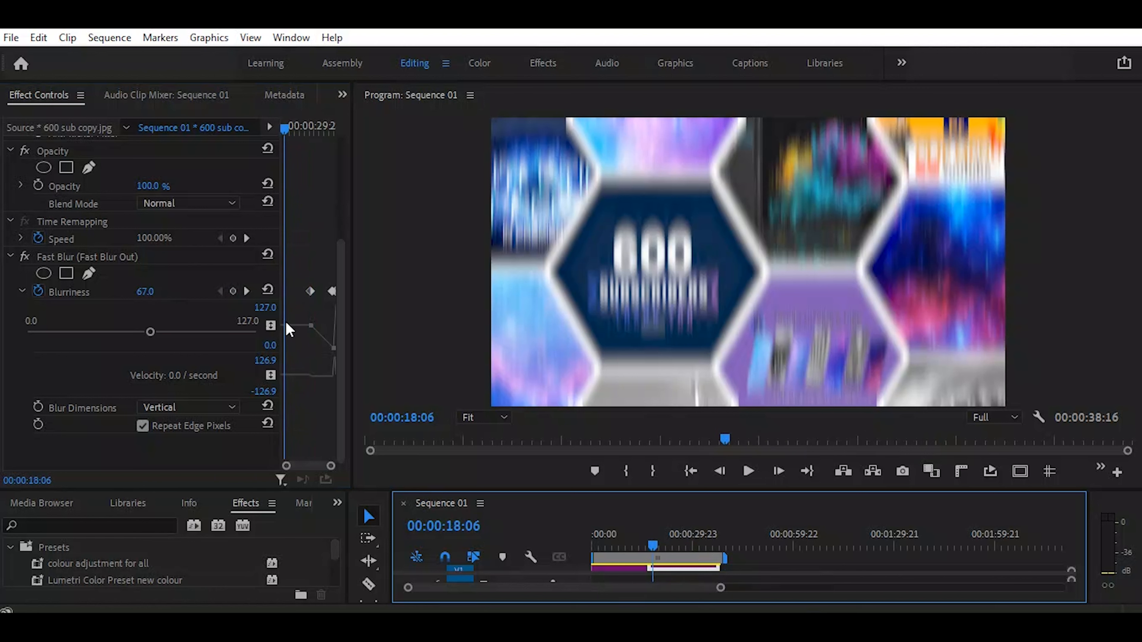
left_click_drag(146, 292, 106, 292)
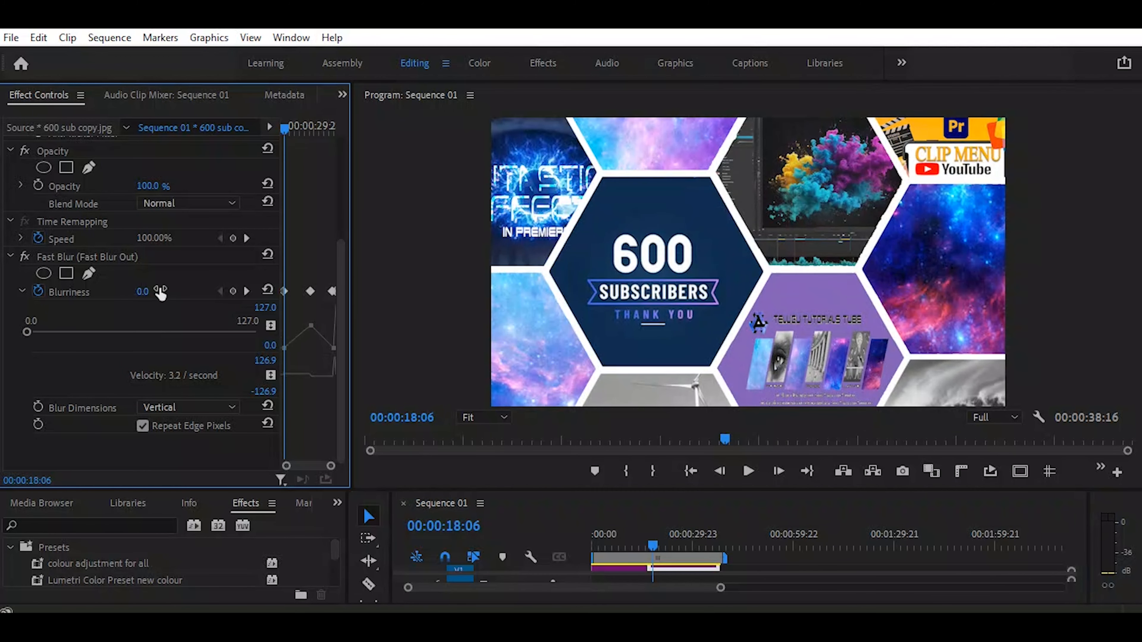